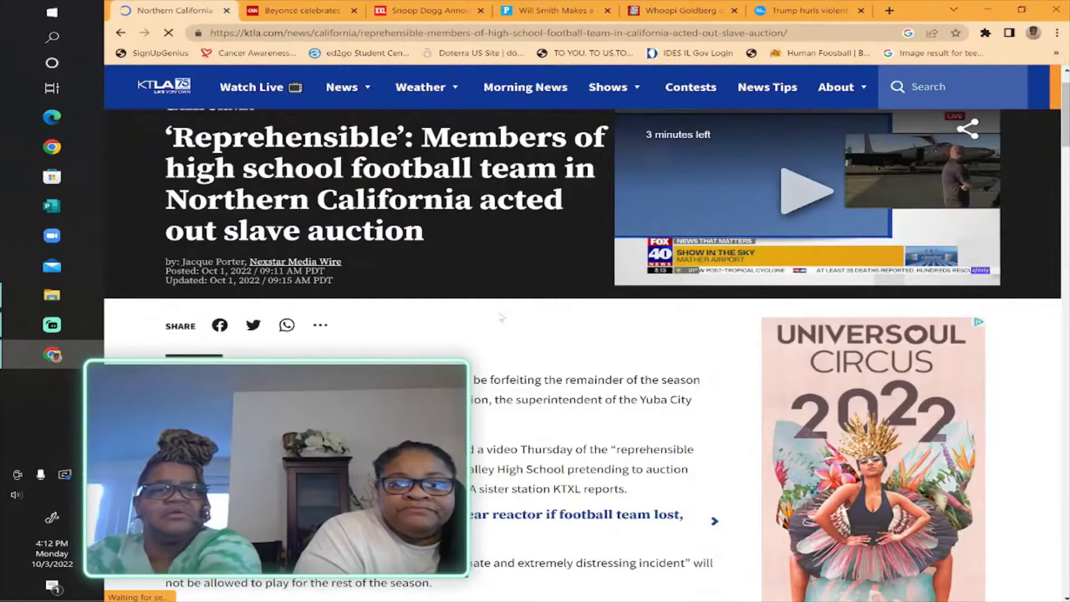
scroll(586, 377, "up", 2)
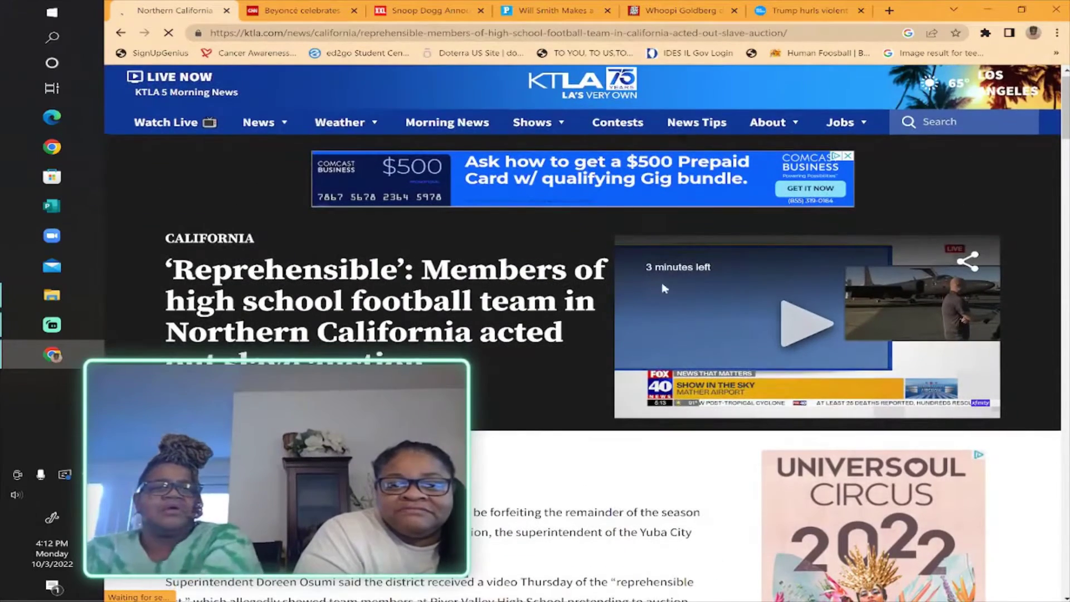
scroll(591, 310, "down", 4)
scroll(590, 310, "up", 2)
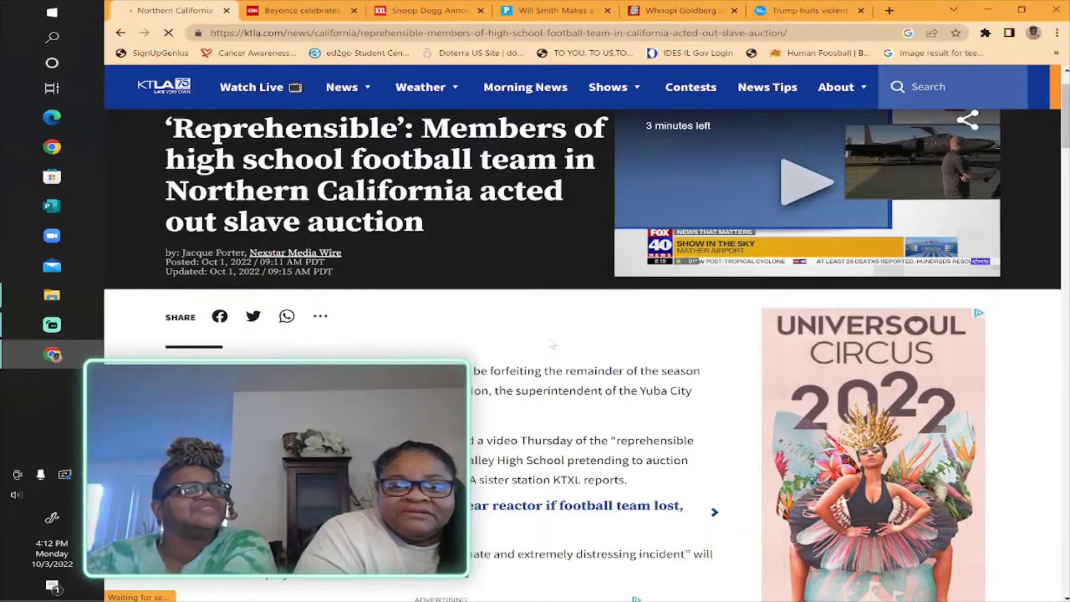
scroll(521, 335, "down", 2)
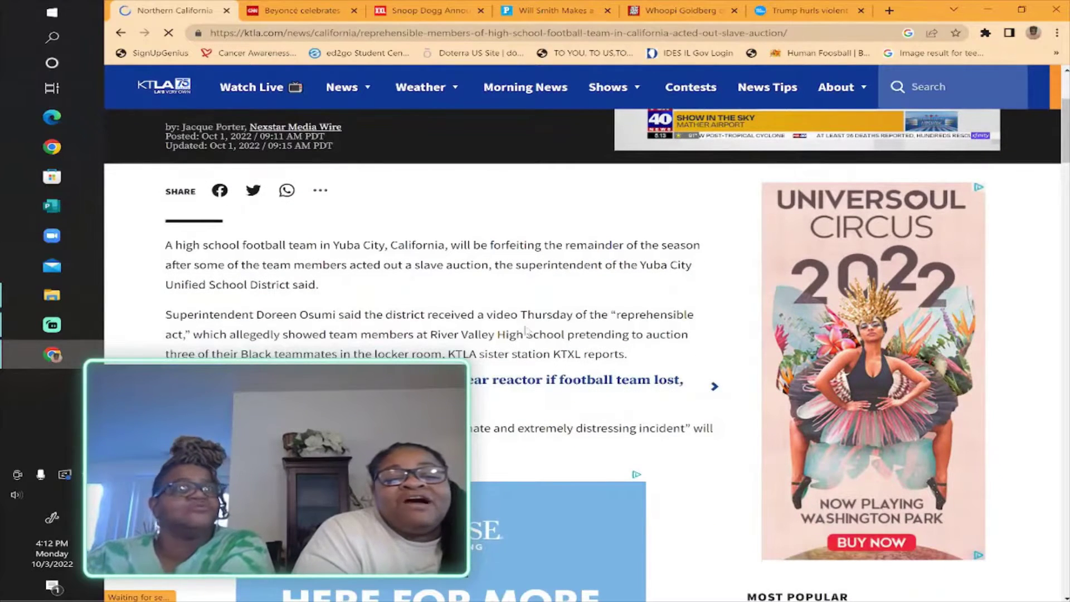
scroll(527, 332, "down", 1)
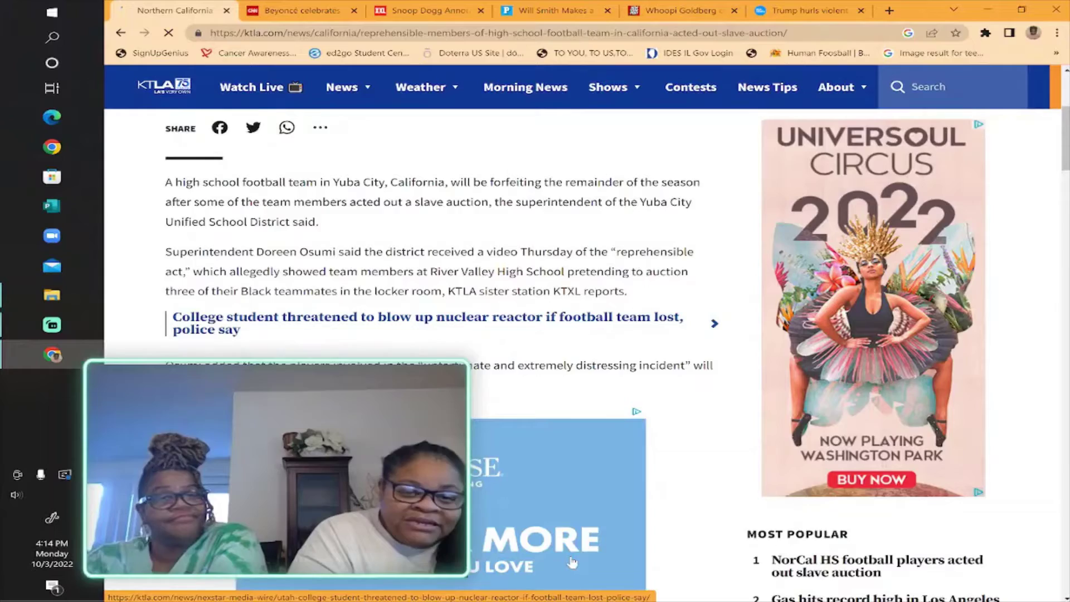
scroll(573, 562, "down", 2)
scroll(572, 562, "down", 2)
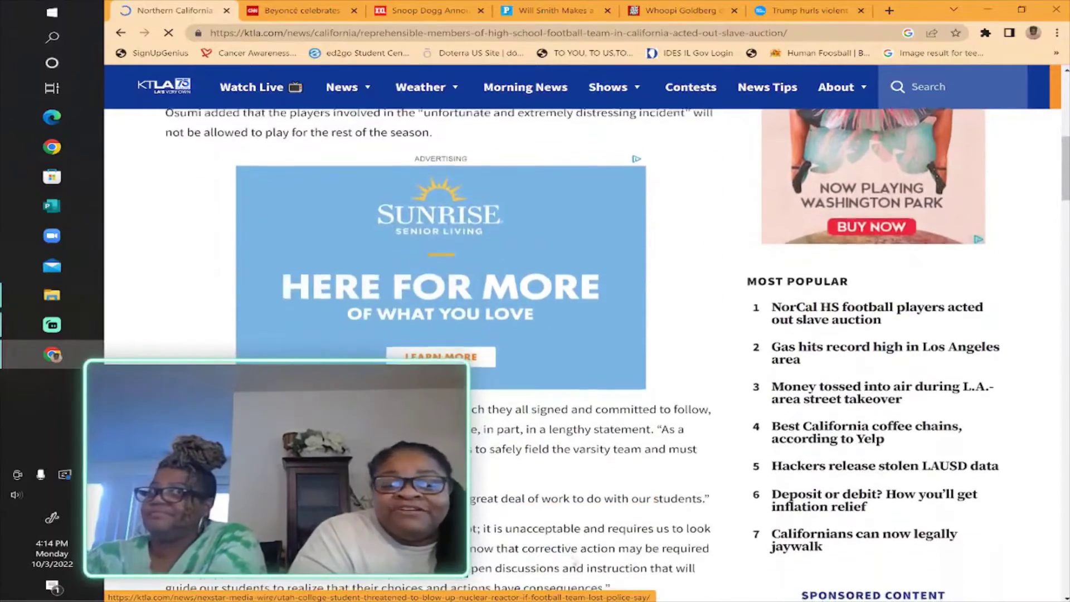
scroll(574, 562, "down", 2)
scroll(574, 562, "down", 1)
scroll(574, 562, "down", 1)
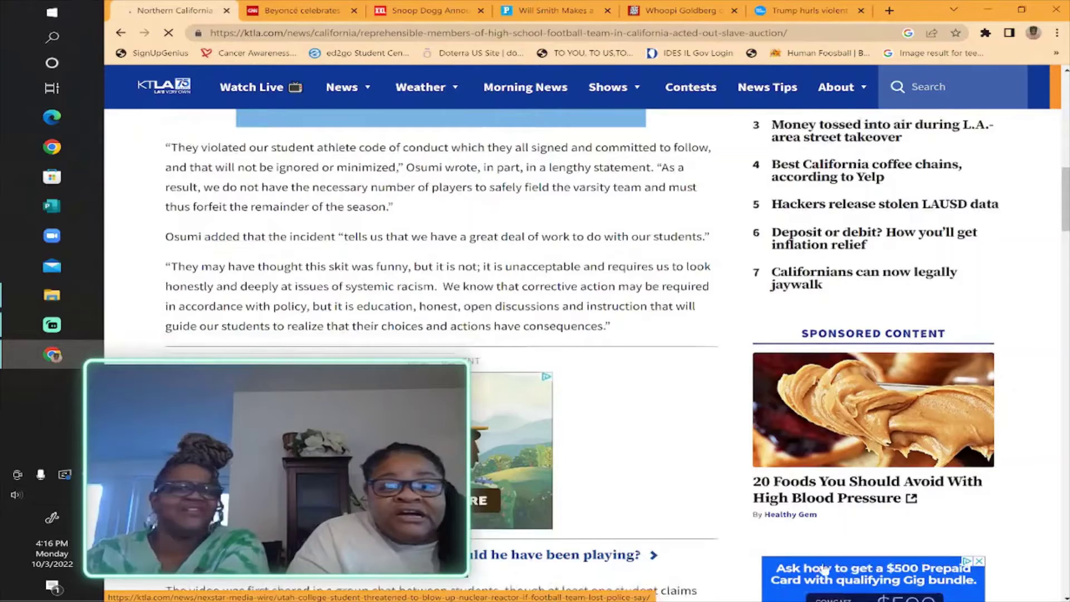
scroll(822, 569, "down", 1)
scroll(823, 568, "down", 1)
scroll(825, 567, "down", 1)
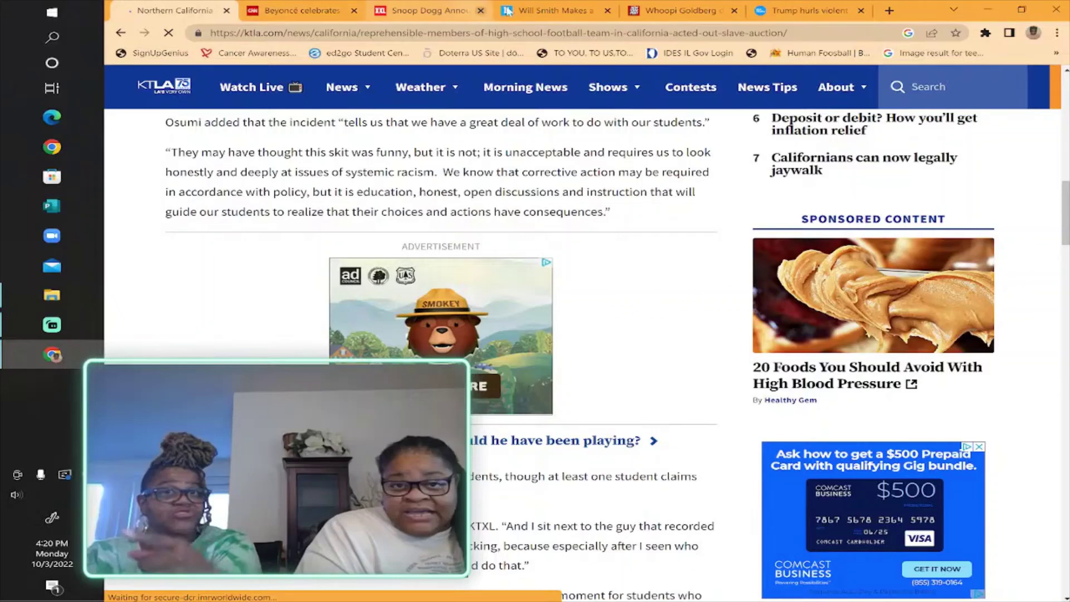
Bring up the 'Will Smith Makes' tab with People's Emancipation trailer article.
left_click(566, 18)
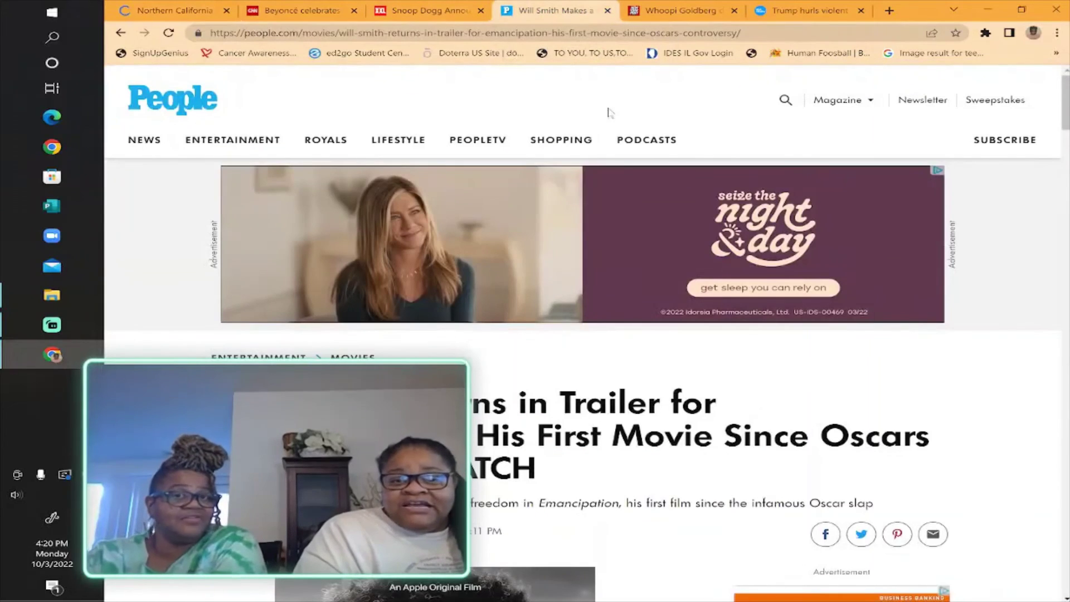